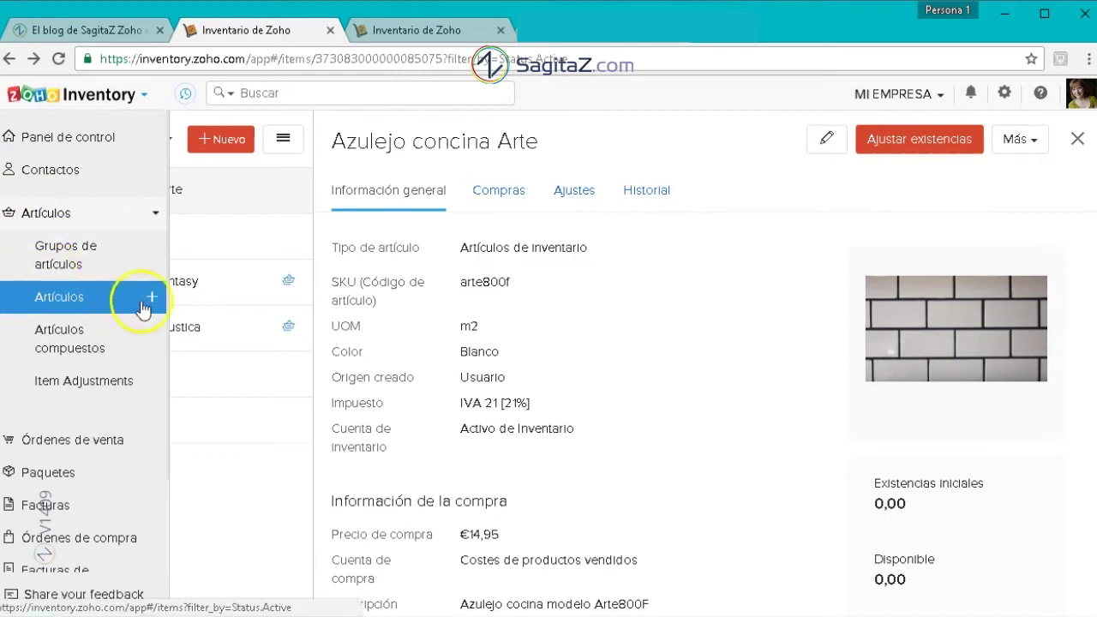
Create a new item named "Azulejo cocina Luisa" with SKU lu584, unit m2 and colour Rojo
click(222, 141)
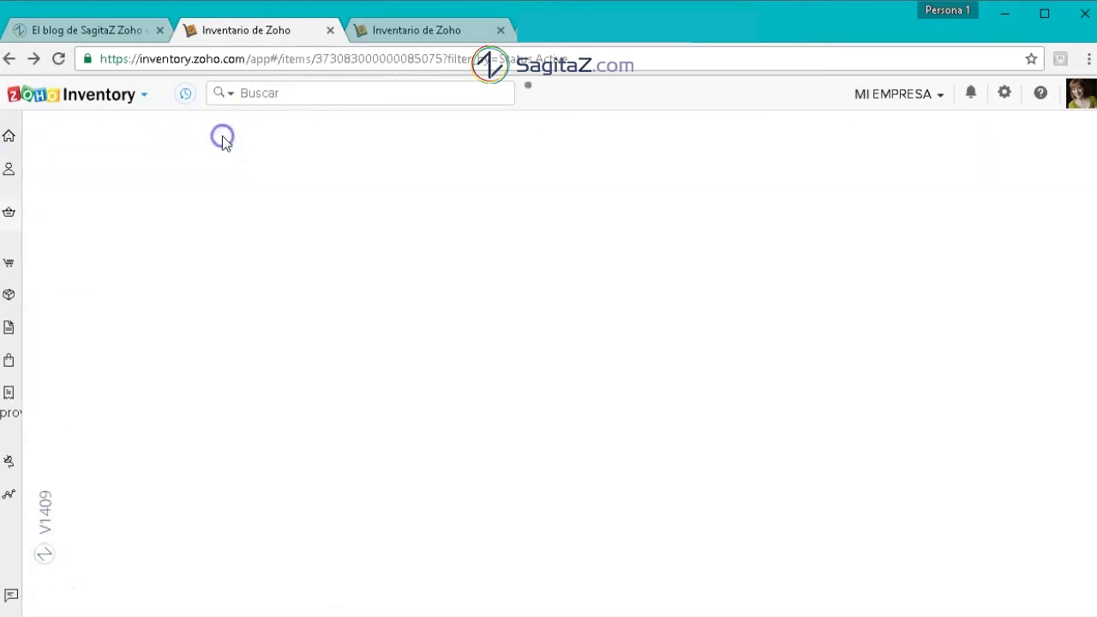
text(Azulejo cocina Luisa)
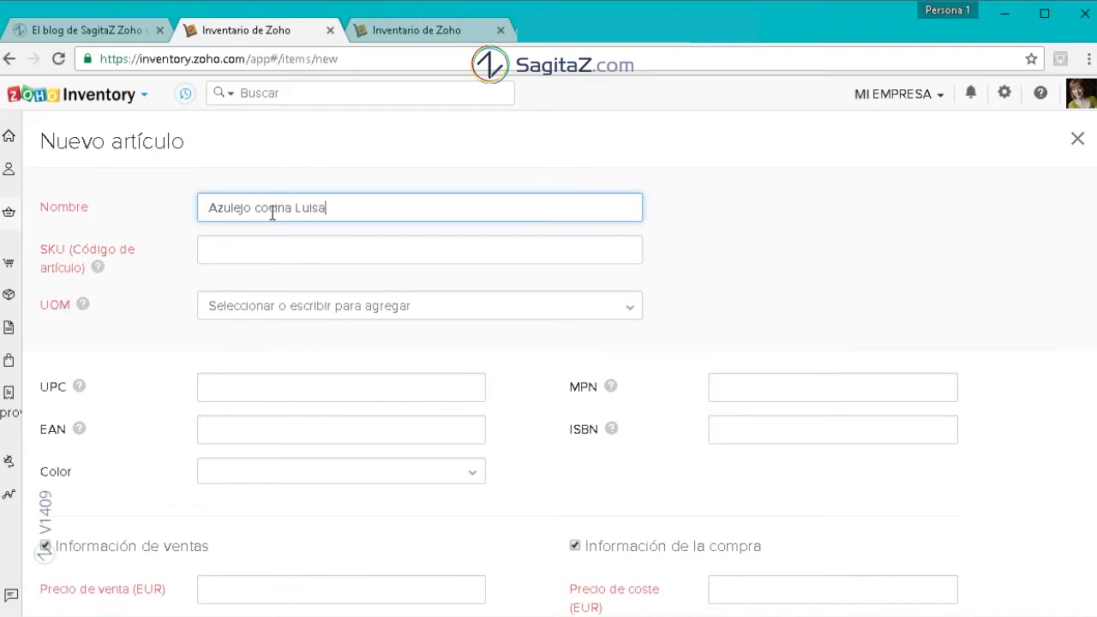
click(275, 250)
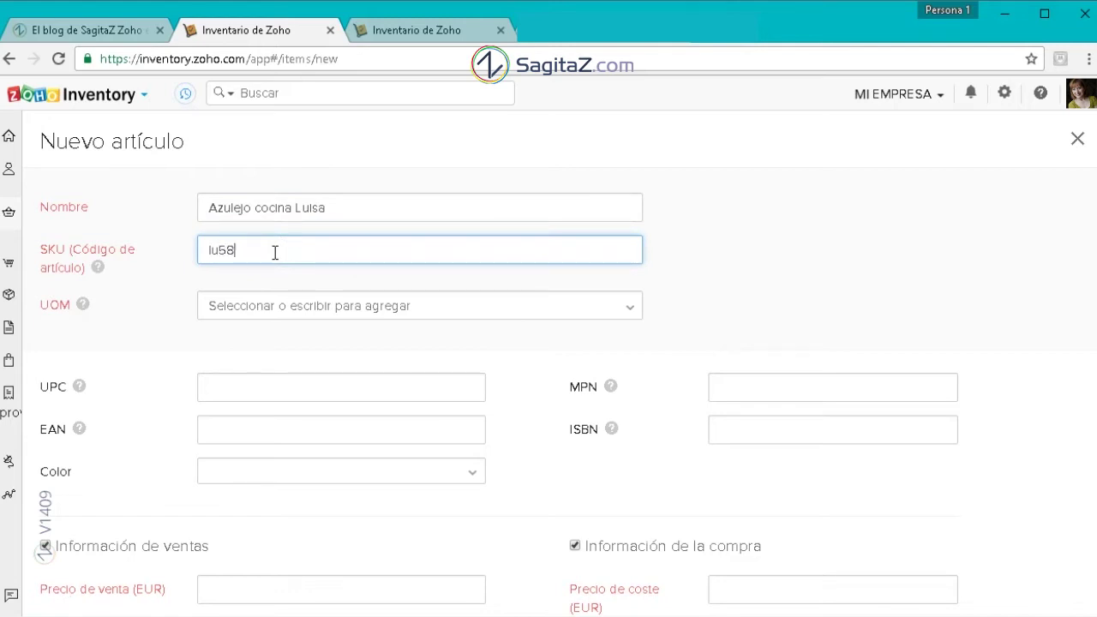
click(294, 308)
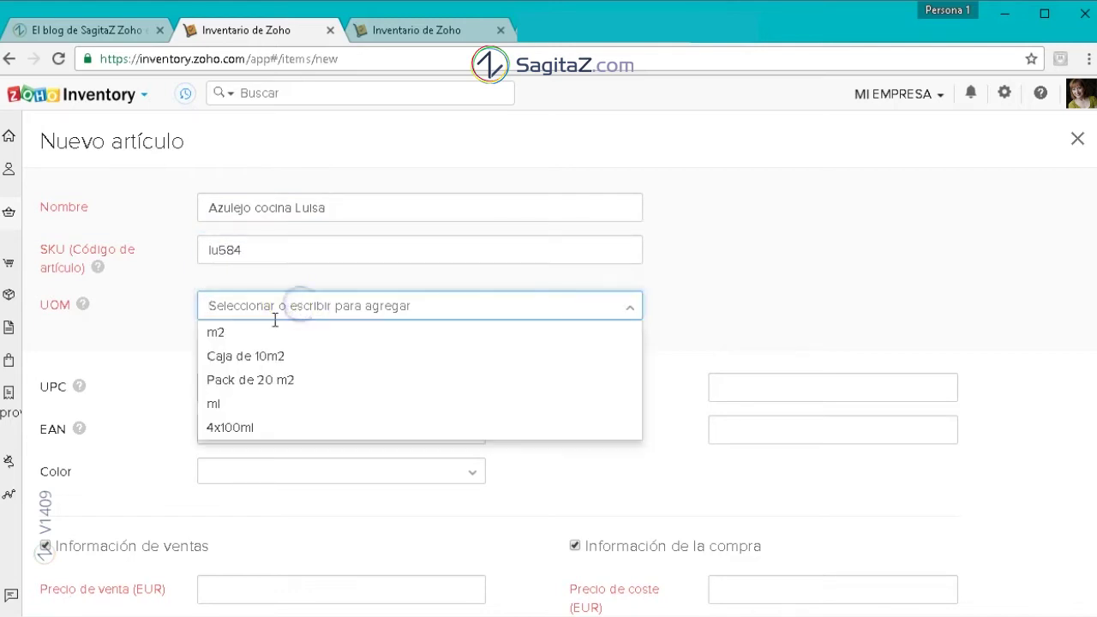
click(265, 330)
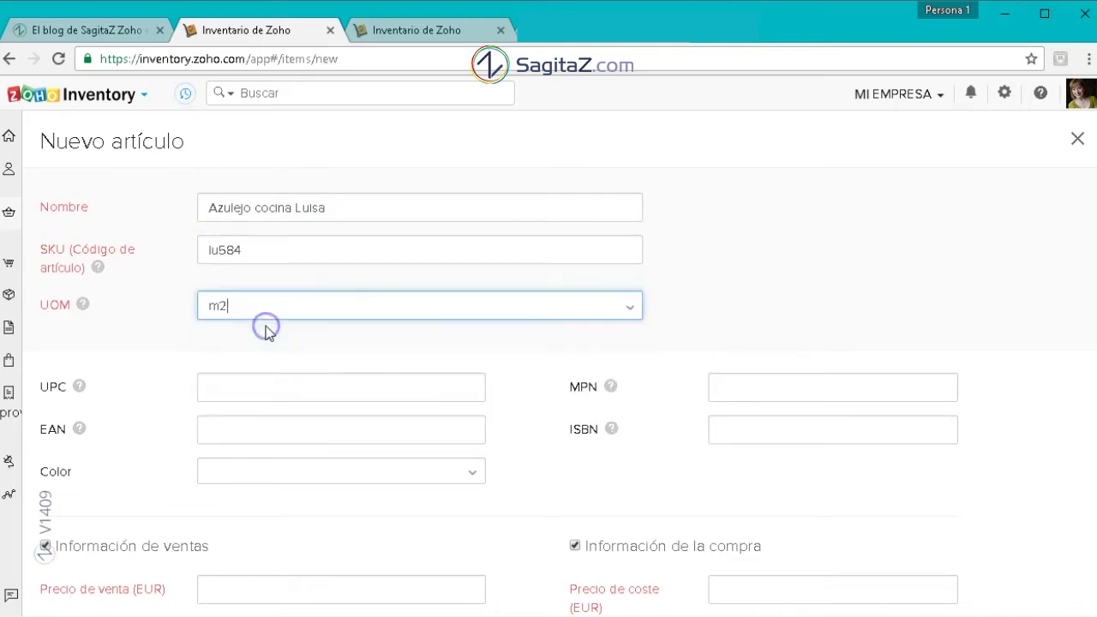
click(253, 478)
click(269, 590)
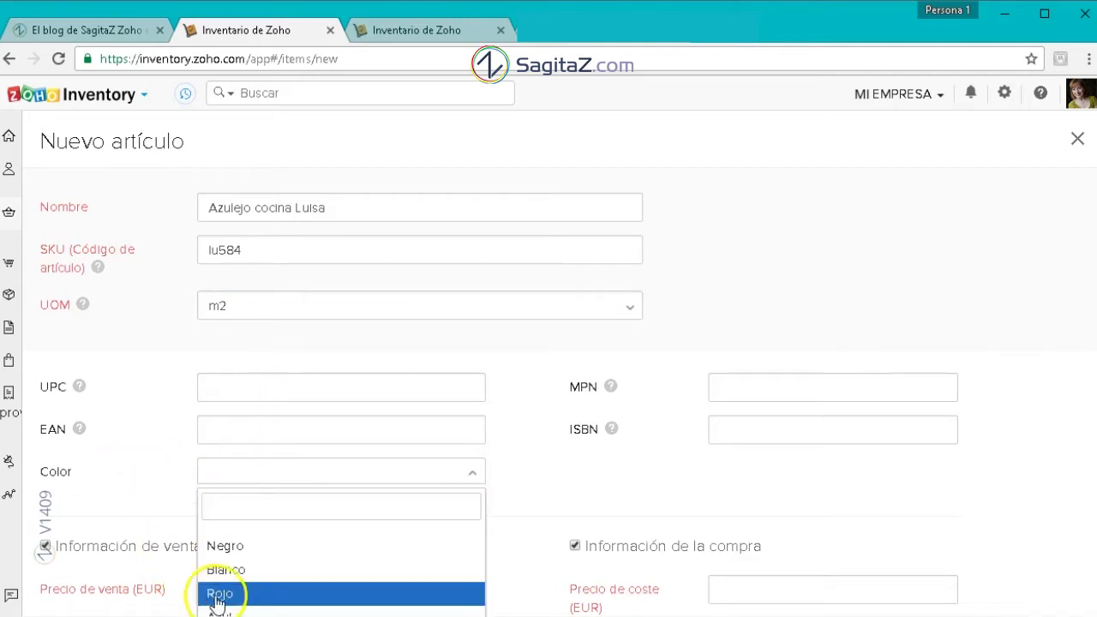
Set the item's sales price to 25.98 EUR and its cost price to 13.70 EUR
scroll(523, 497, down, 1)
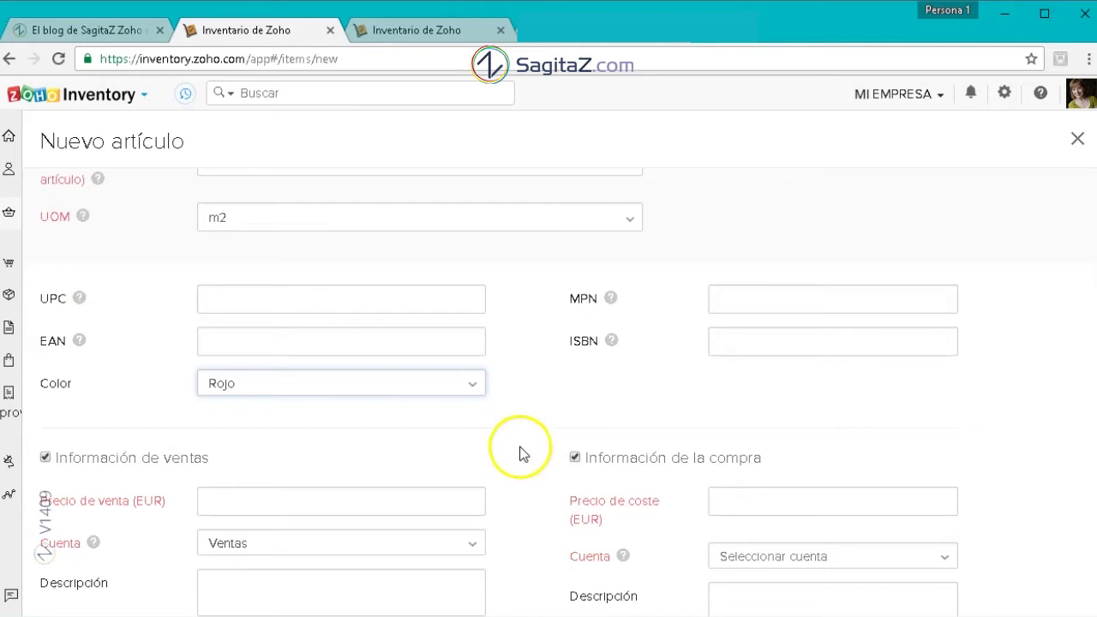
scroll(519, 455, down, 2)
click(316, 325)
text(25.98)
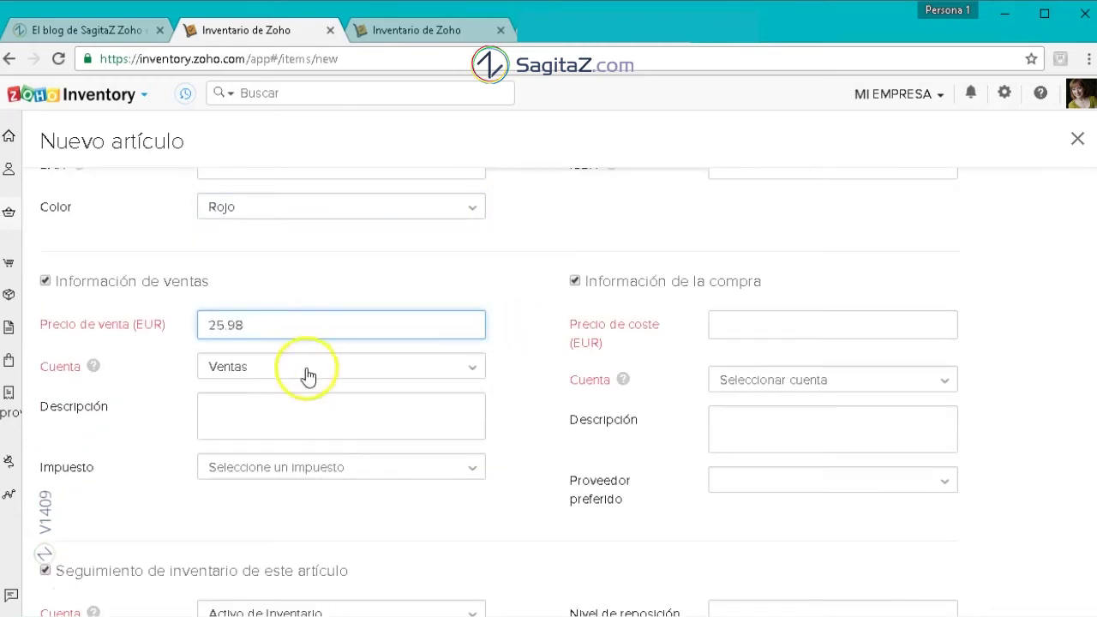
click(739, 322)
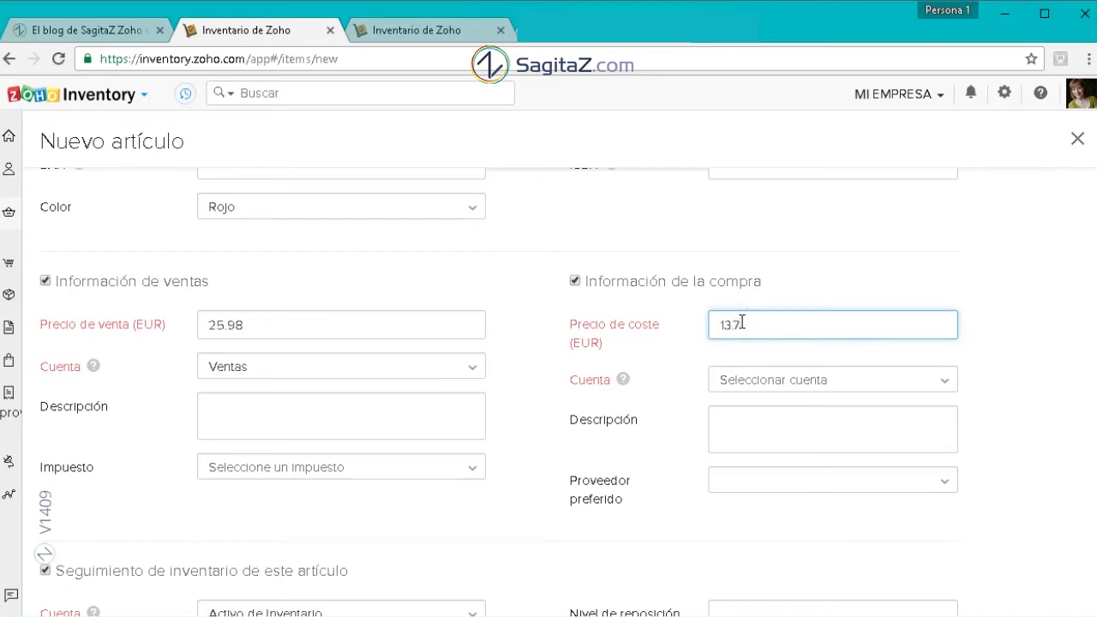
Copy the item name into the sales description and extend it to read "Azulejo cocina Luisa rojo"
click(317, 409)
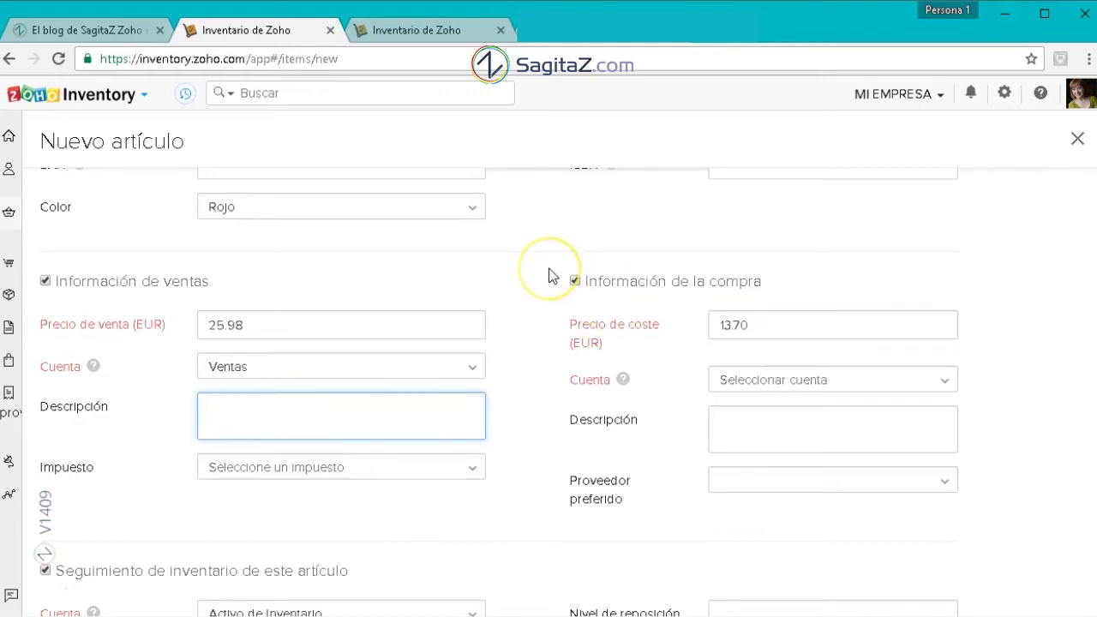
scroll(550, 274, up, 3)
drag(400, 208, 180, 207)
key(ctrl+c)
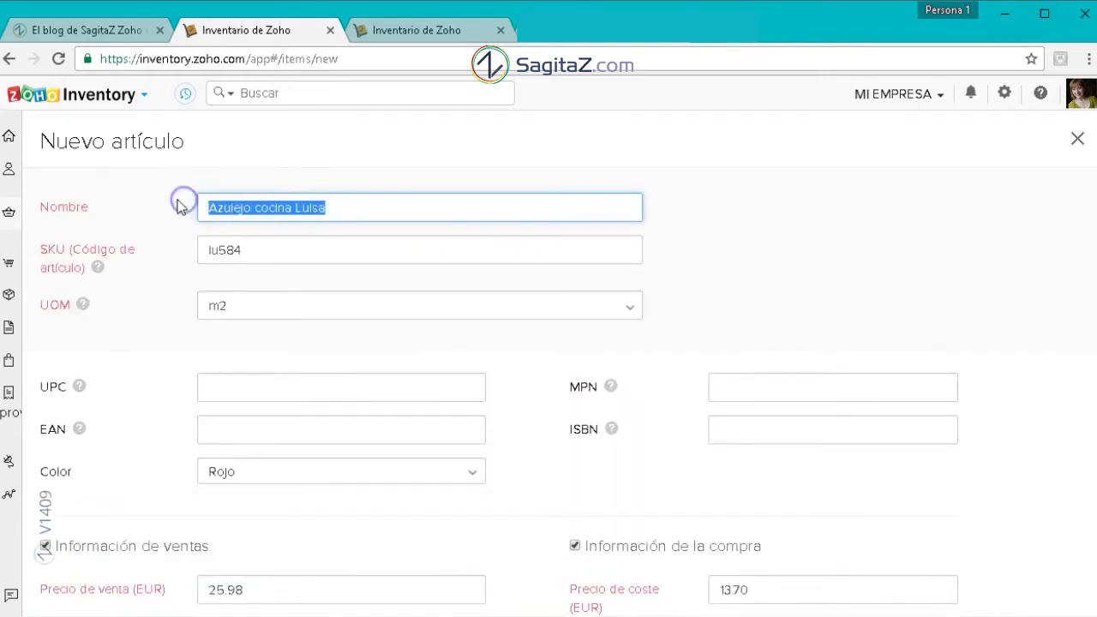
scroll(542, 400, down, 3)
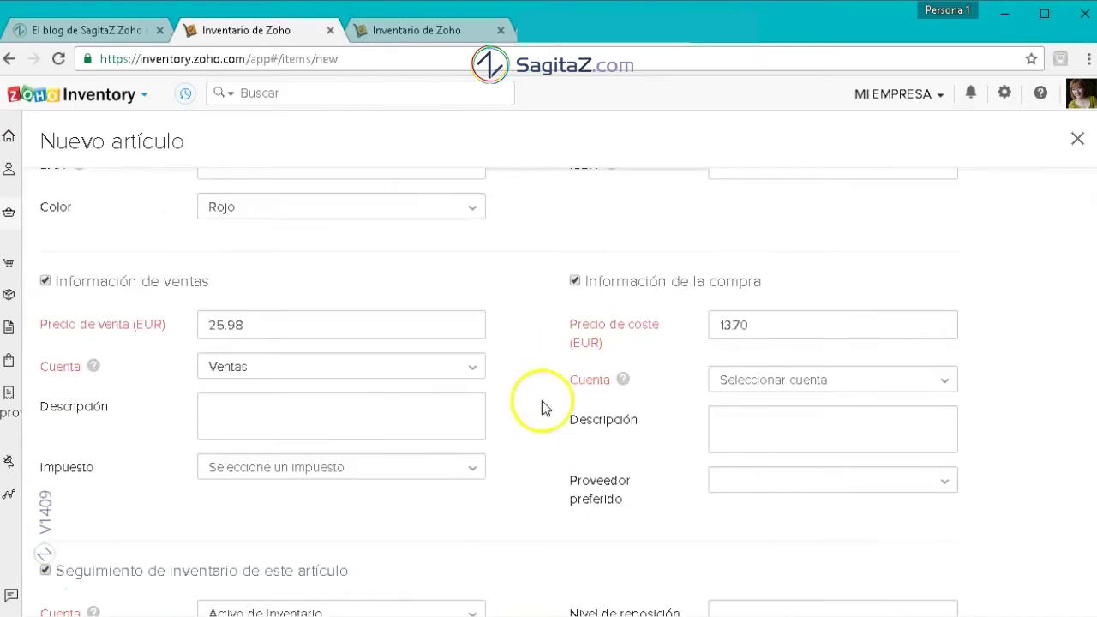
click(387, 408)
key(ctrl+v)
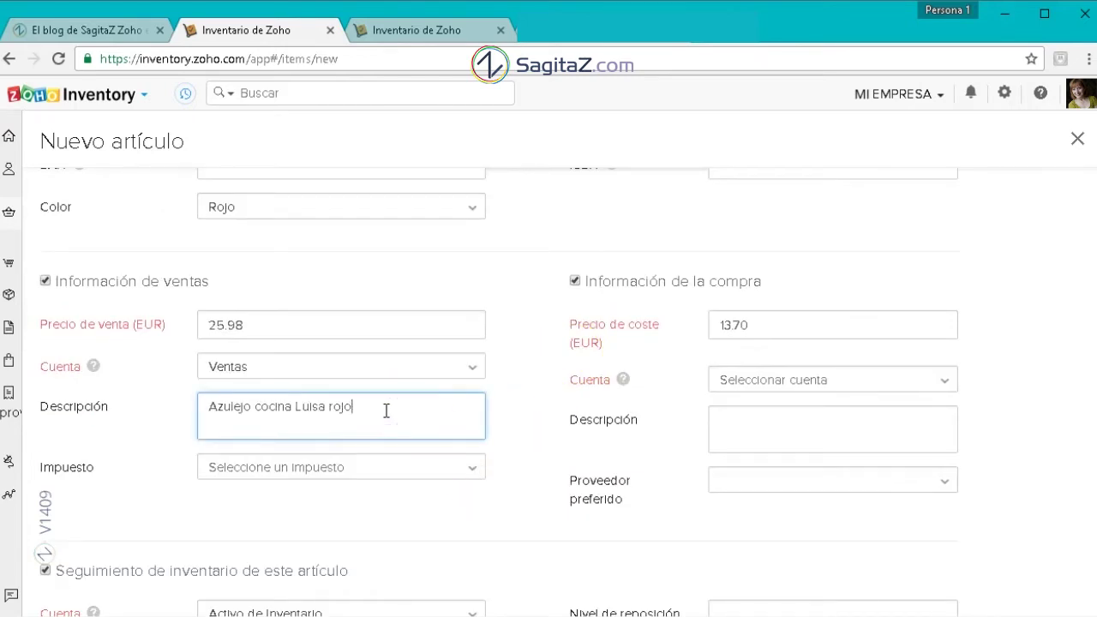
Enter the purchase description "Azulejo modelo lu584", reusing the item's SKU
click(762, 425)
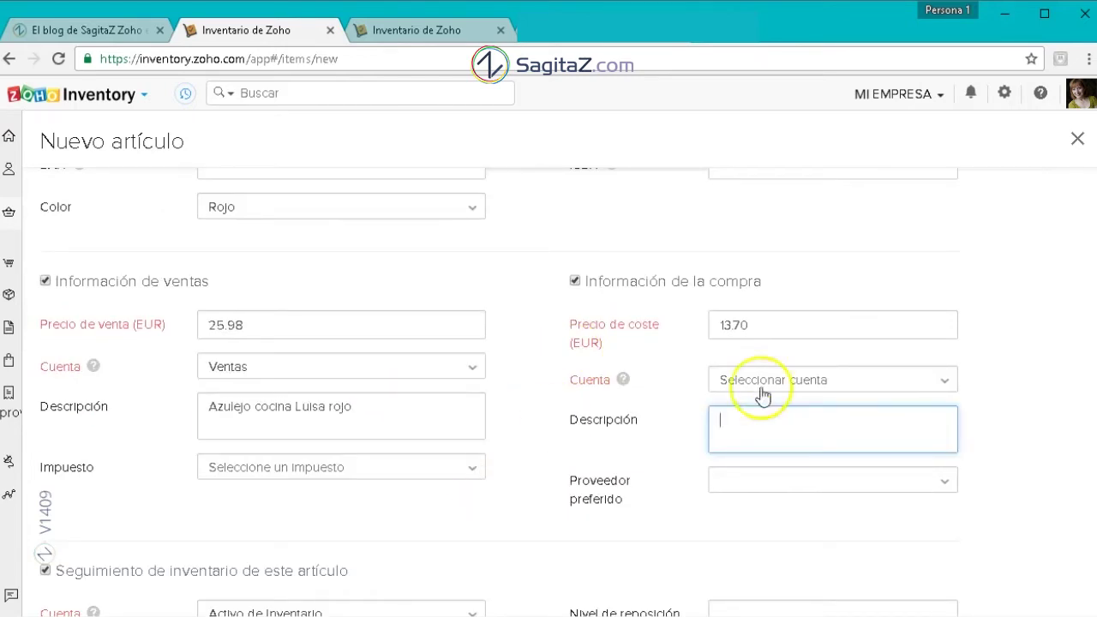
scroll(497, 295, up, 2)
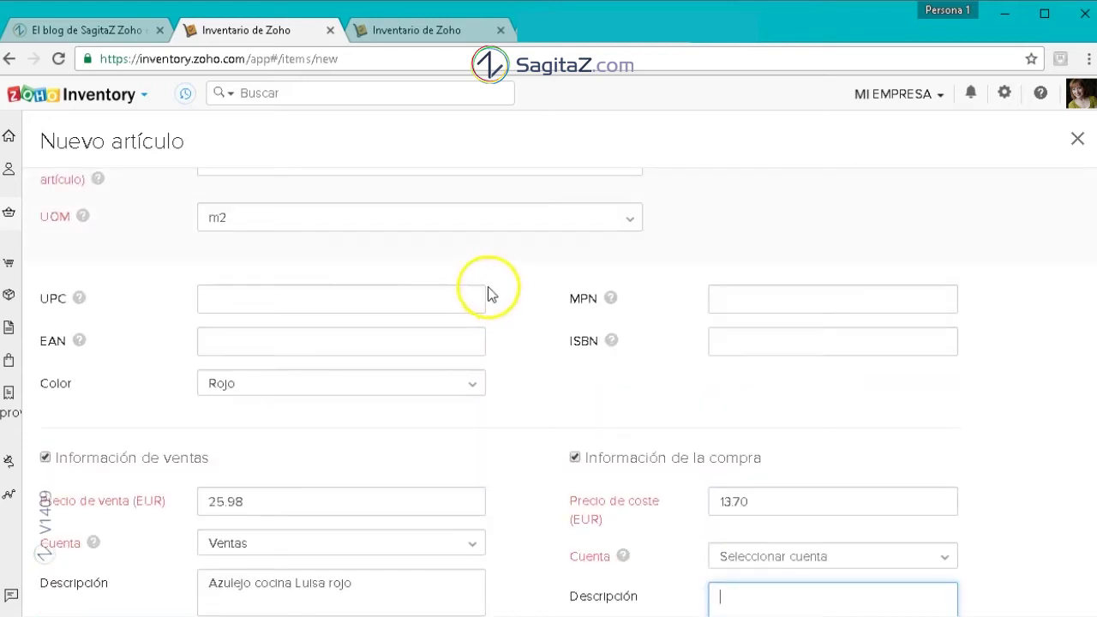
scroll(490, 294, up, 1)
drag(296, 250, 195, 245)
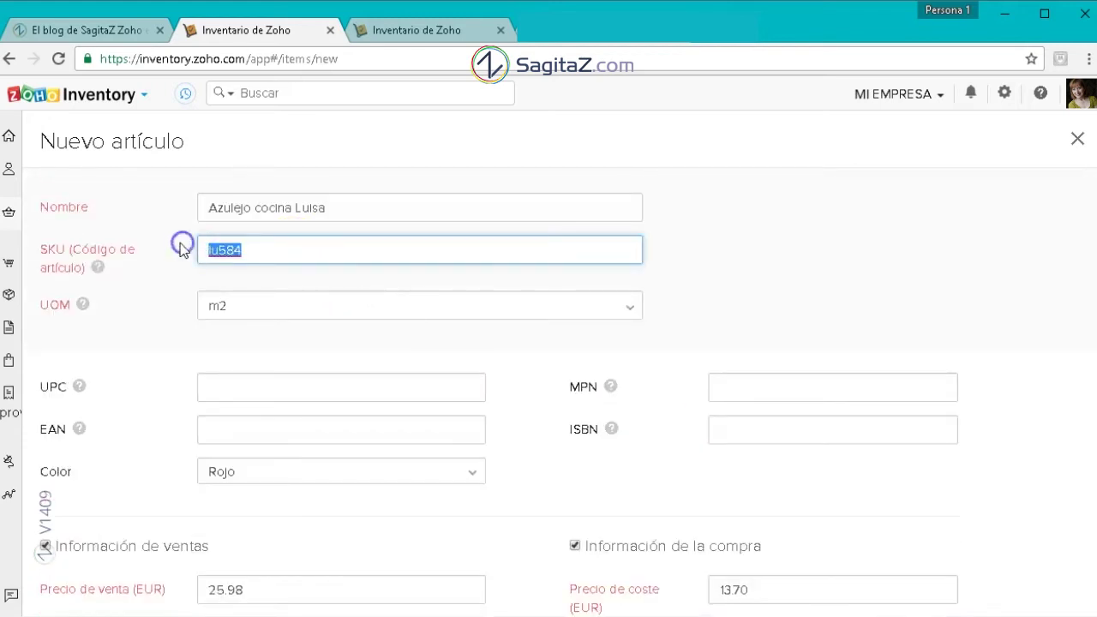
scroll(747, 311, down, 5)
click(767, 231)
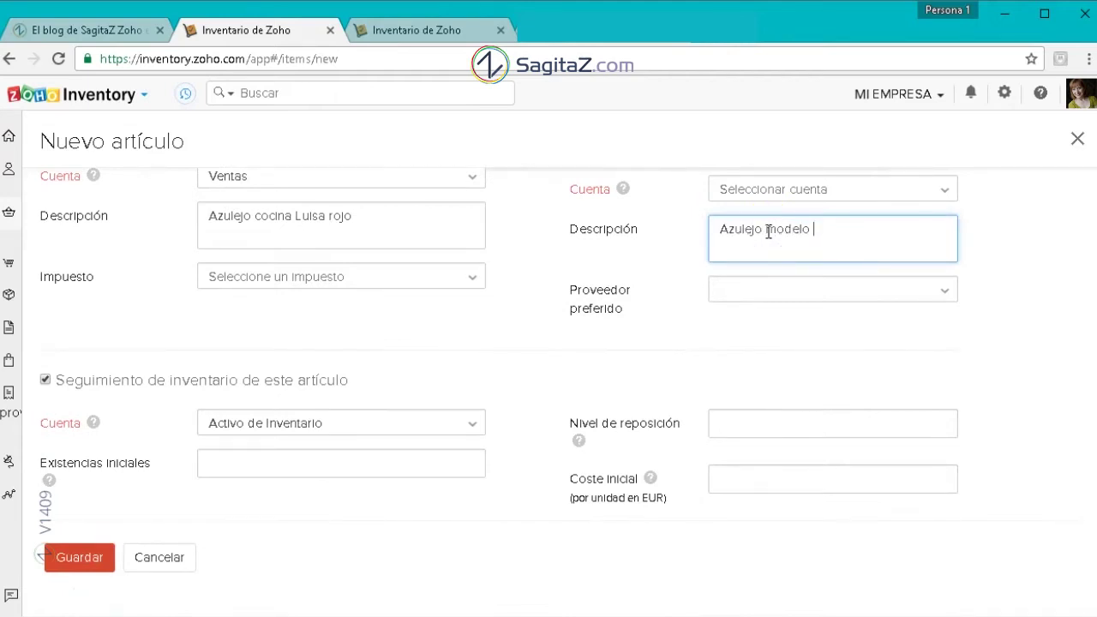
Choose Construcciones Ruiz as the preferred supplier and save the new item
click(752, 289)
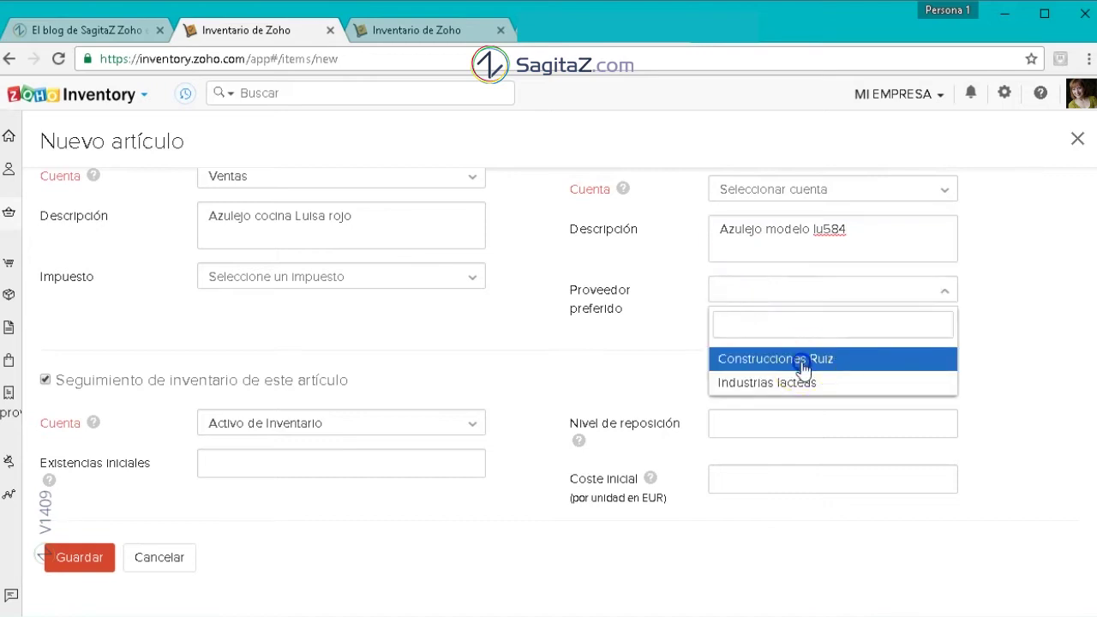
click(802, 365)
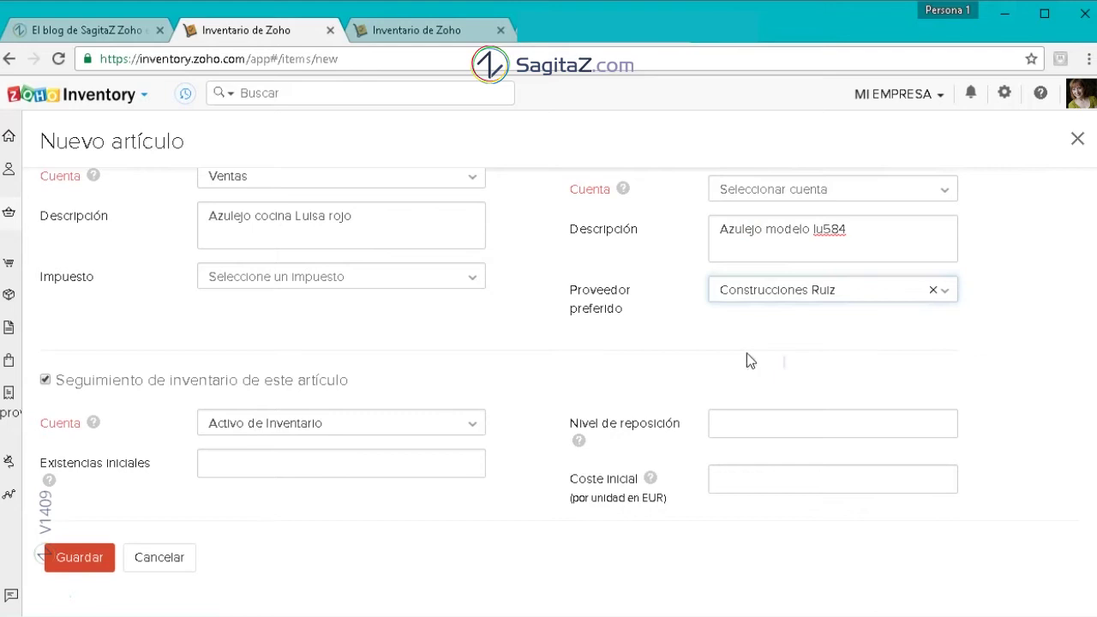
click(87, 561)
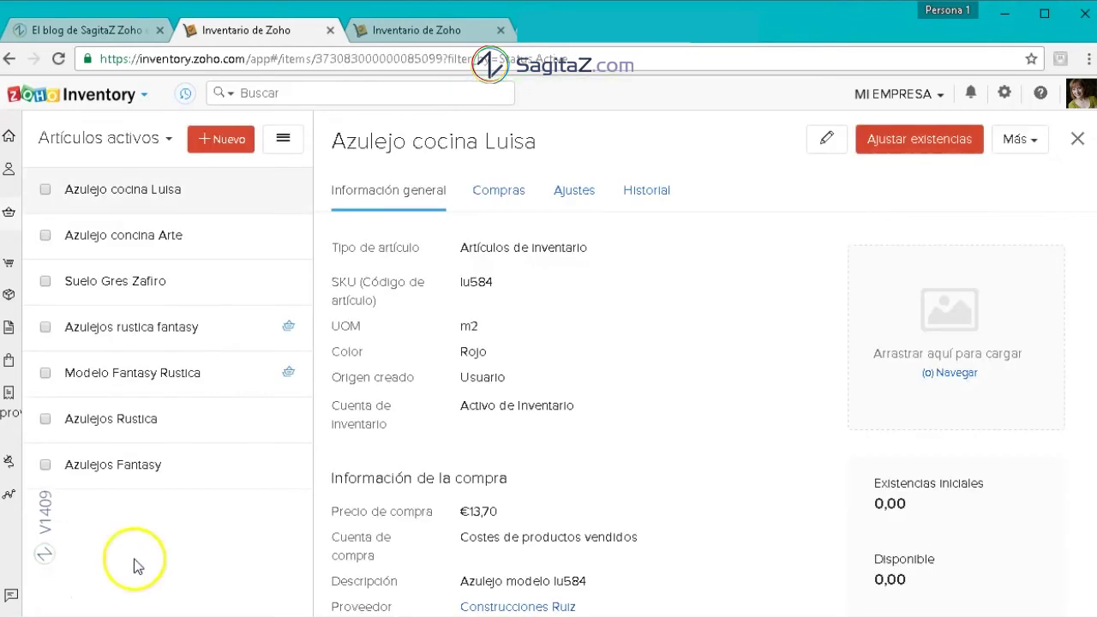
Upload azulejos-para-una-cocina.jpg as the image of the saved item and review its purchase and sales details
click(954, 315)
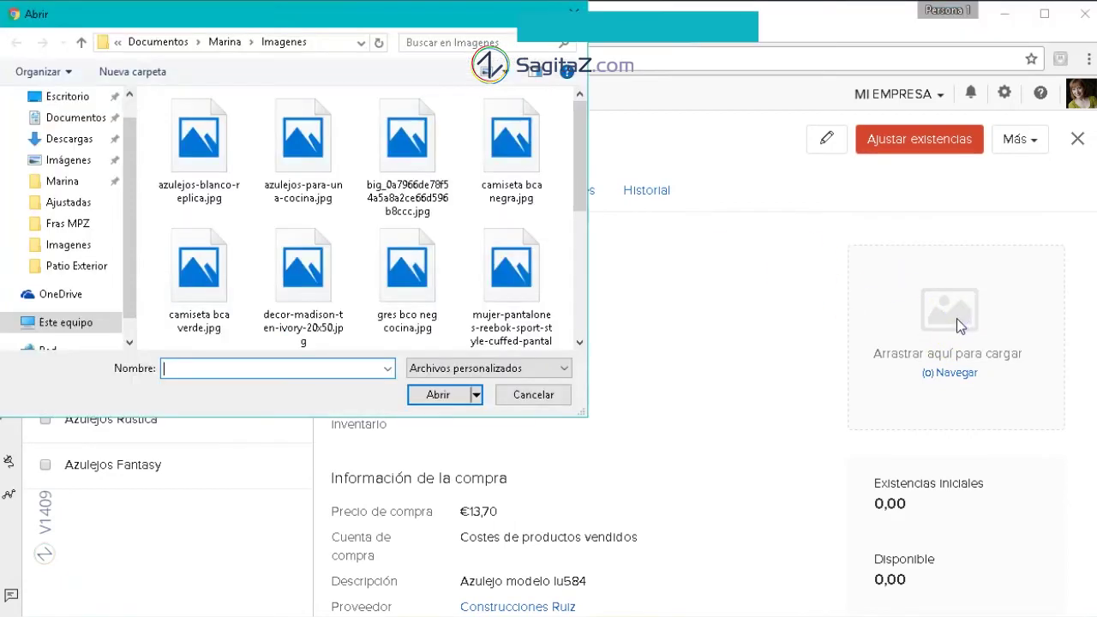
click(307, 154)
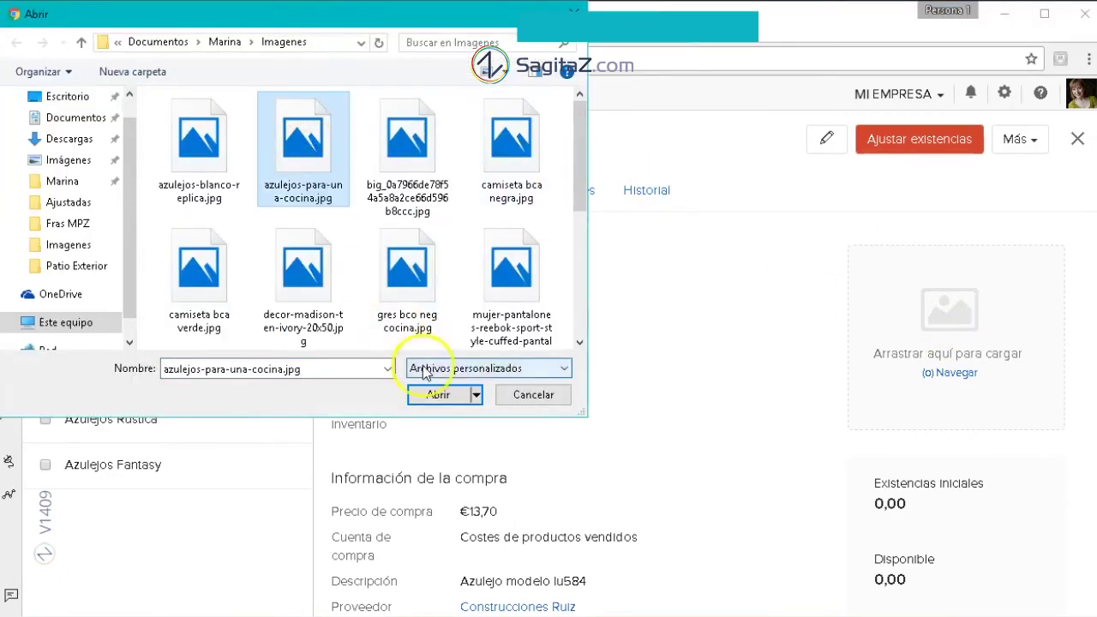
click(436, 395)
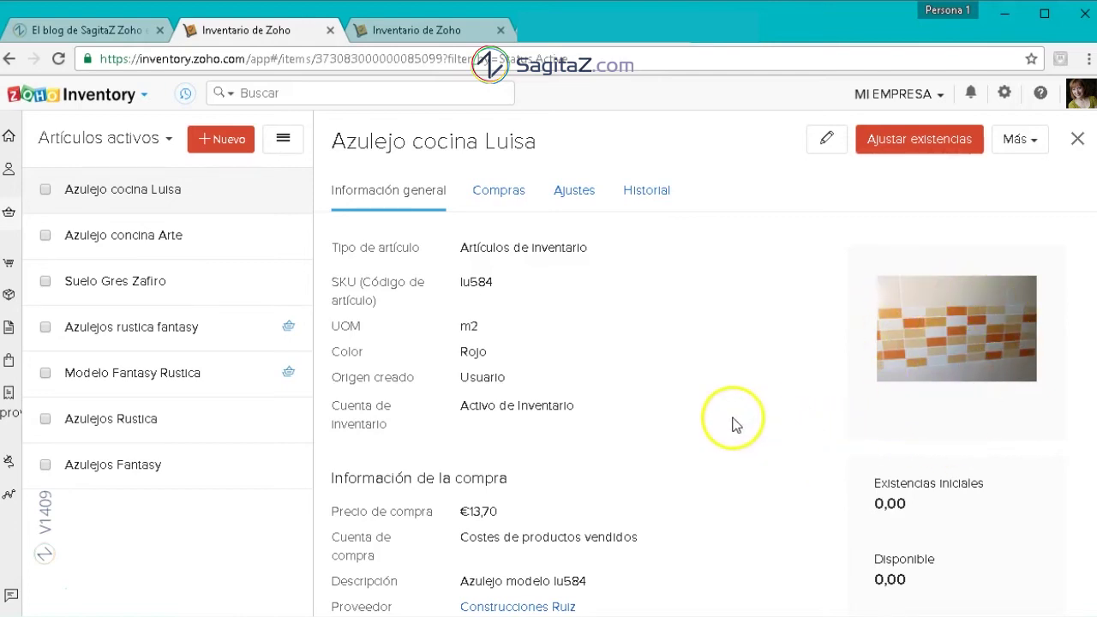
scroll(515, 313, down, 8)
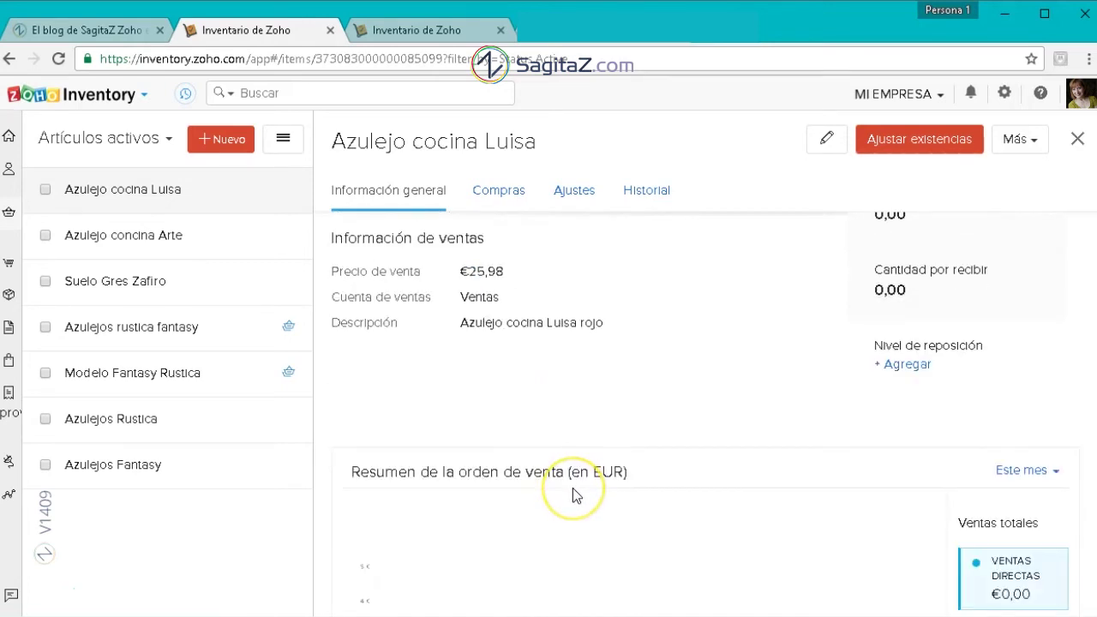
scroll(578, 462, up, 6)
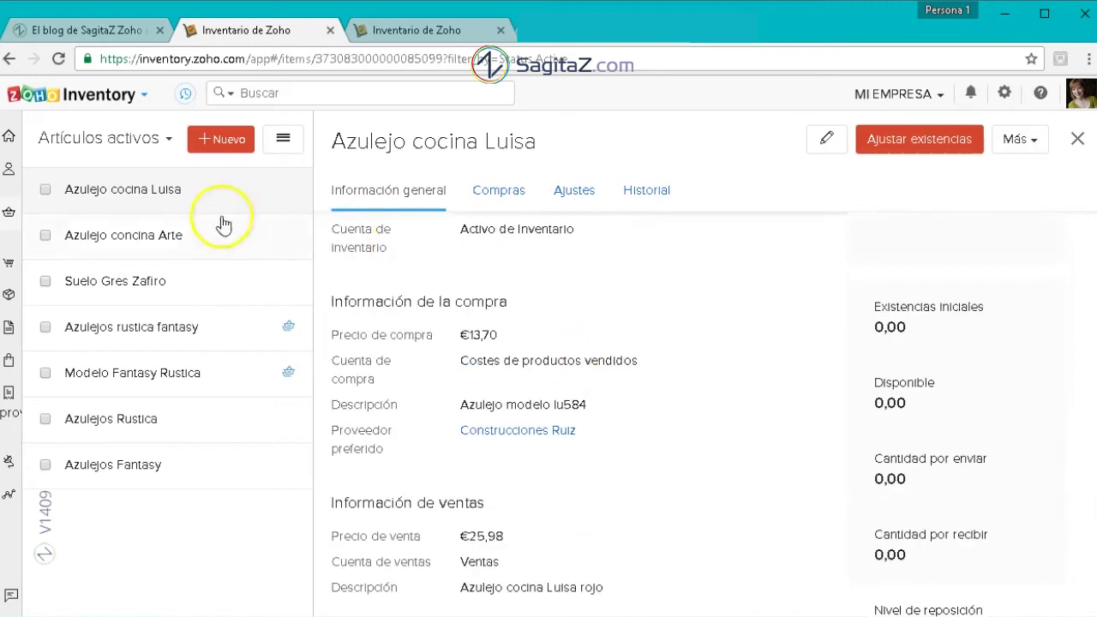
Create a new composite item named "Cocina Zafiro Blanca/negra" with SKU zaf158168 and unit "Caja de 10m2"
mouse_move(28, 214)
click(56, 338)
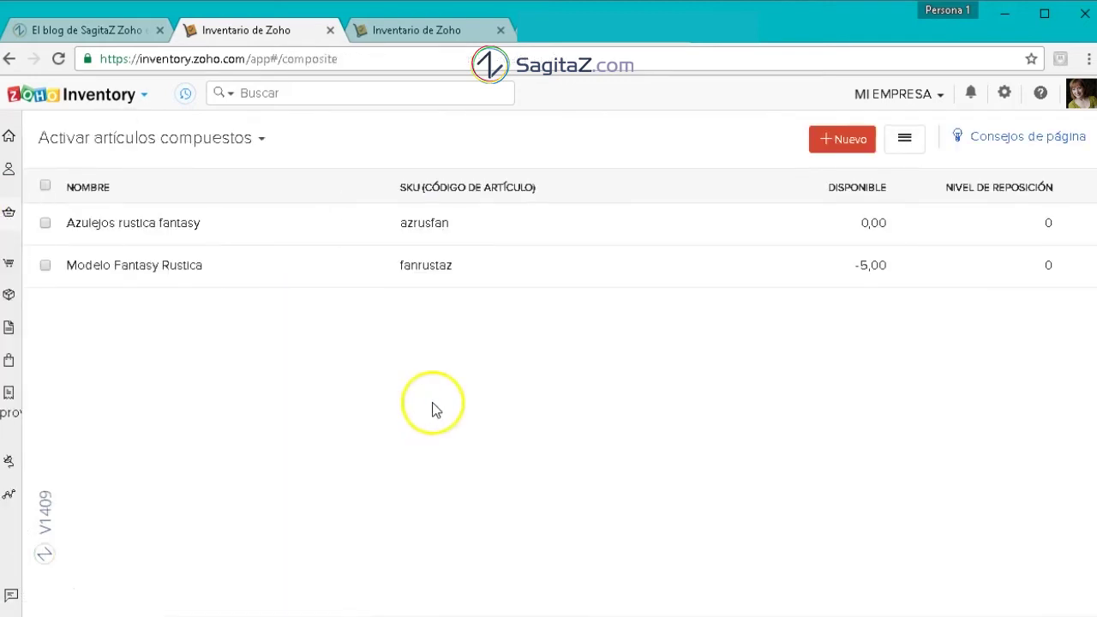
click(842, 142)
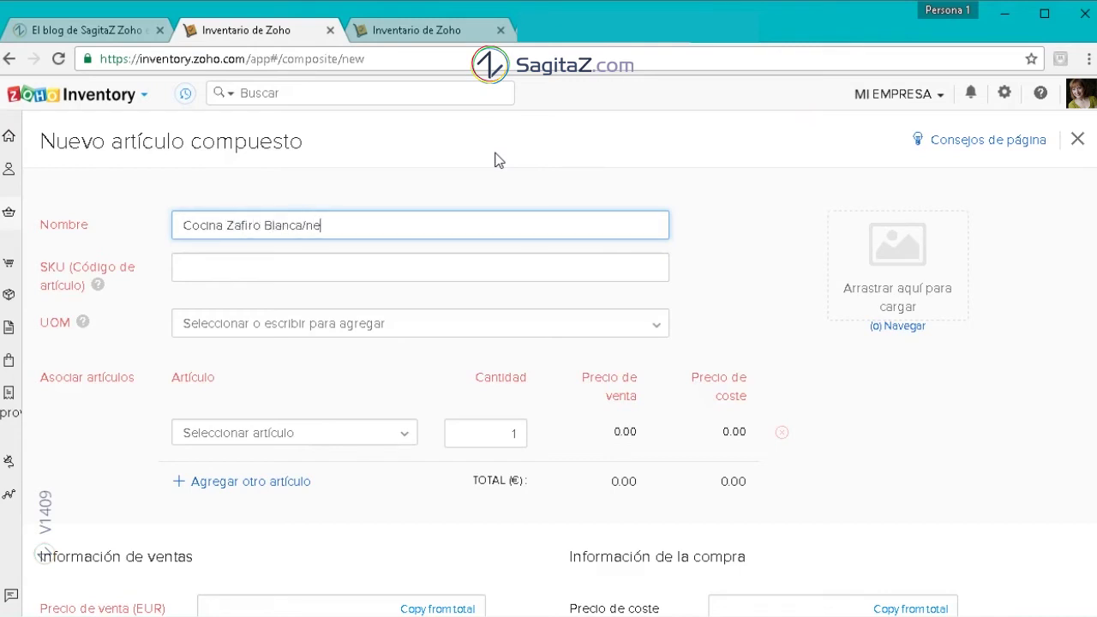
click(377, 269)
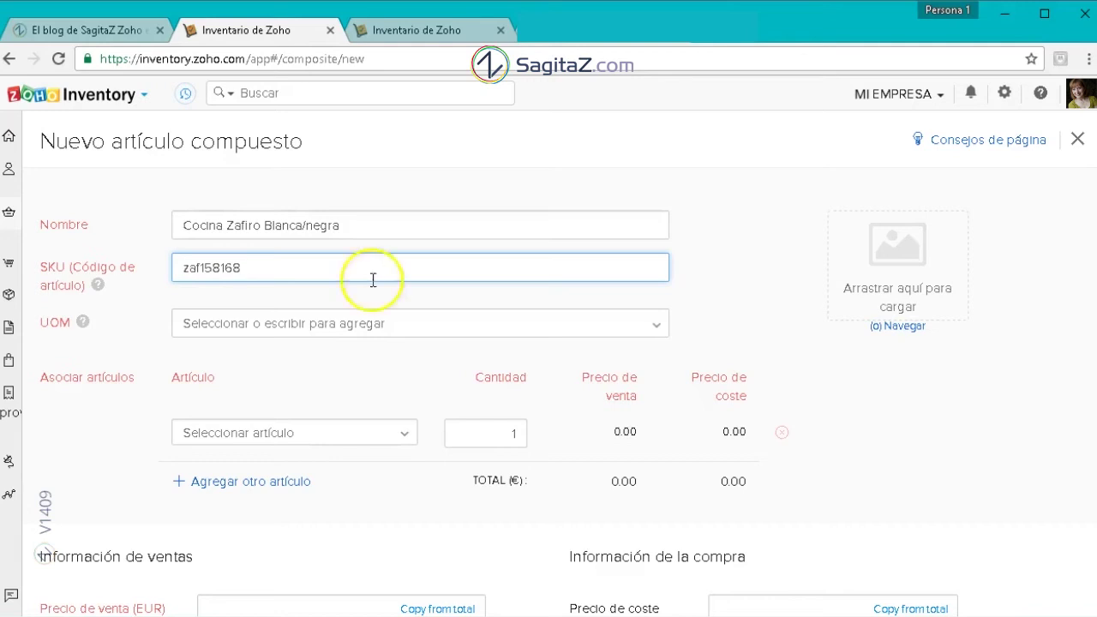
click(343, 323)
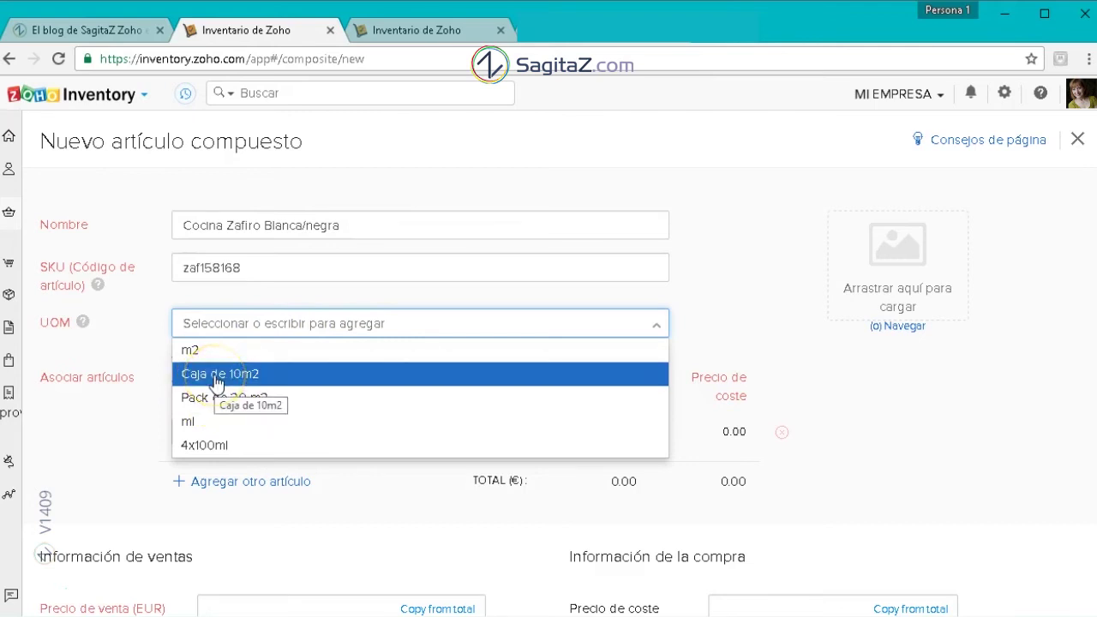
click(217, 375)
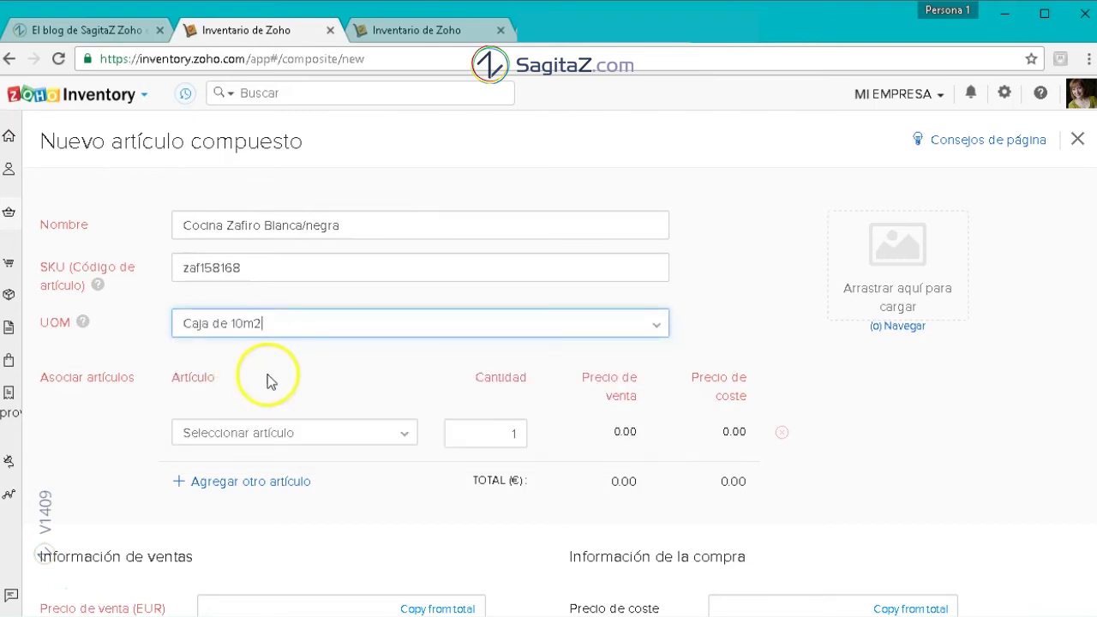
Associate Suelo Gres Zafiro with the composite item in a quantity of 20
scroll(268, 382, down, 2)
click(311, 262)
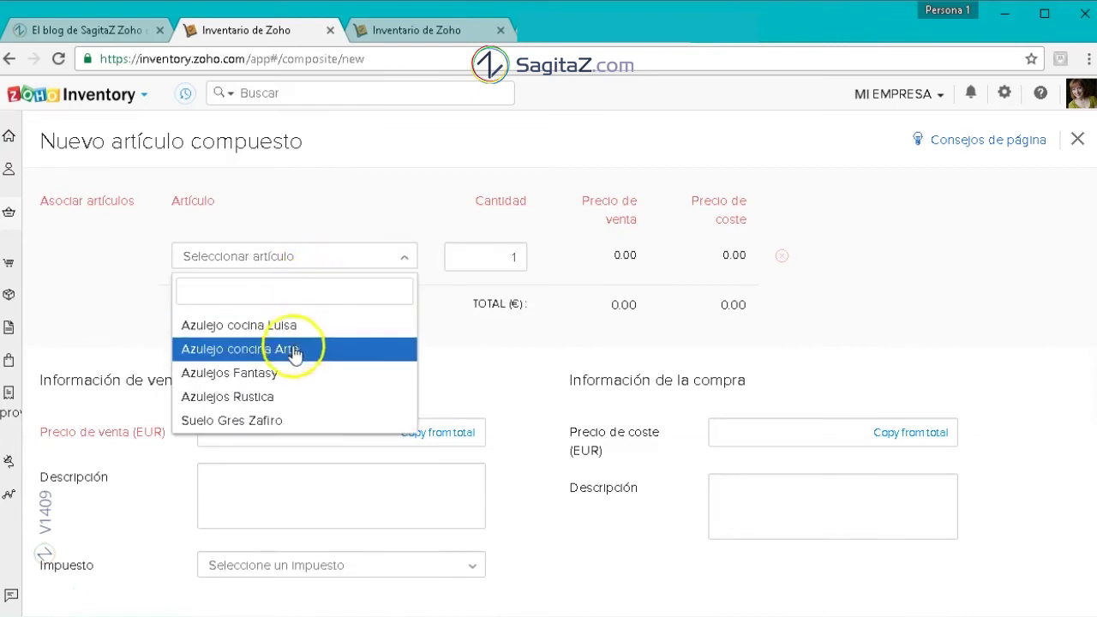
click(272, 421)
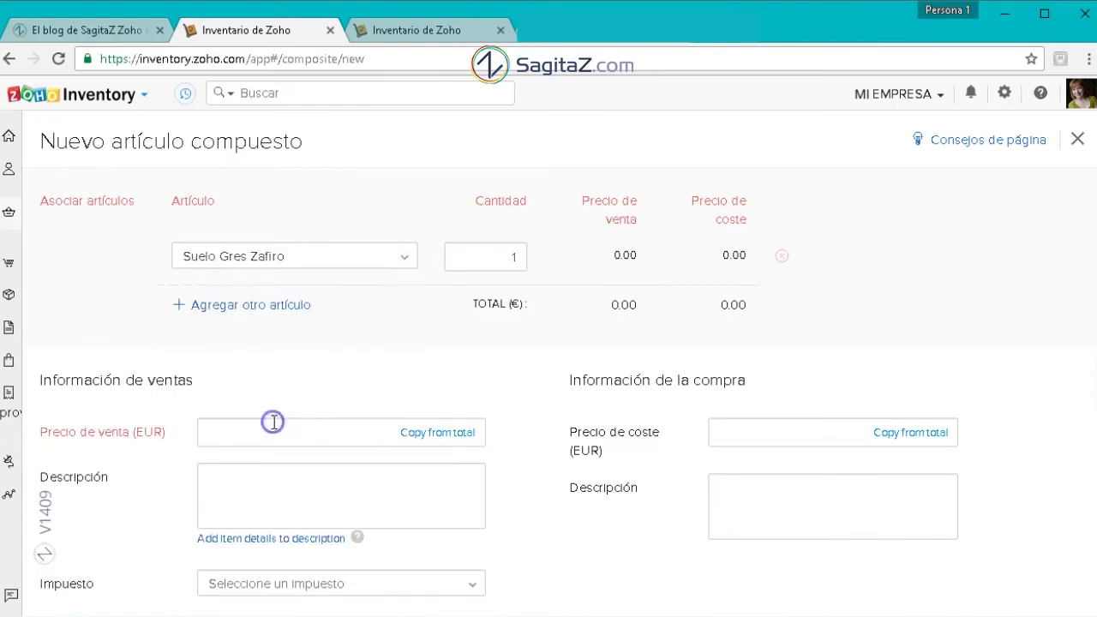
click(496, 256)
text(2)
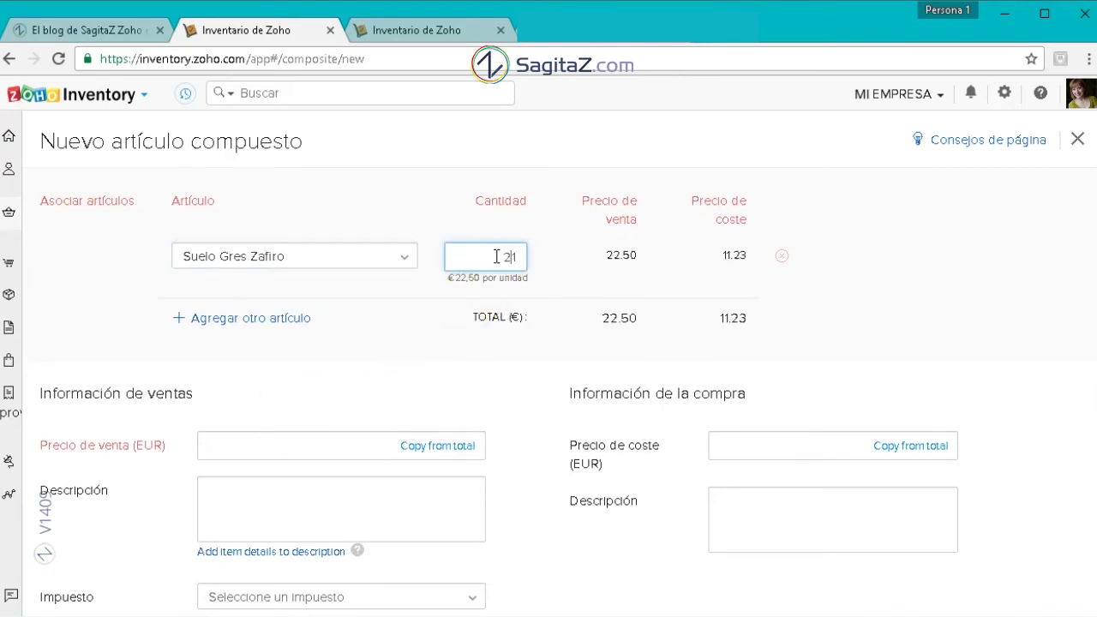
text(0)
click(571, 269)
Add Azulejo concina Arte as a second associated item with a quantity of 28
click(274, 319)
click(274, 315)
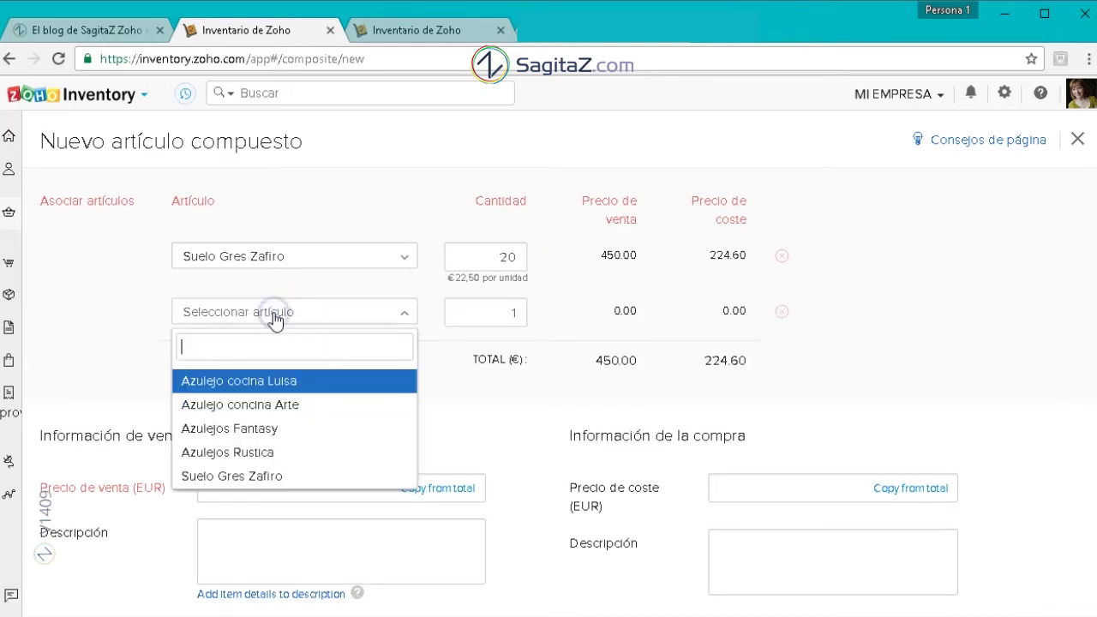
click(248, 403)
key(Tab)
key(BackSpace)
text(28)
click(573, 323)
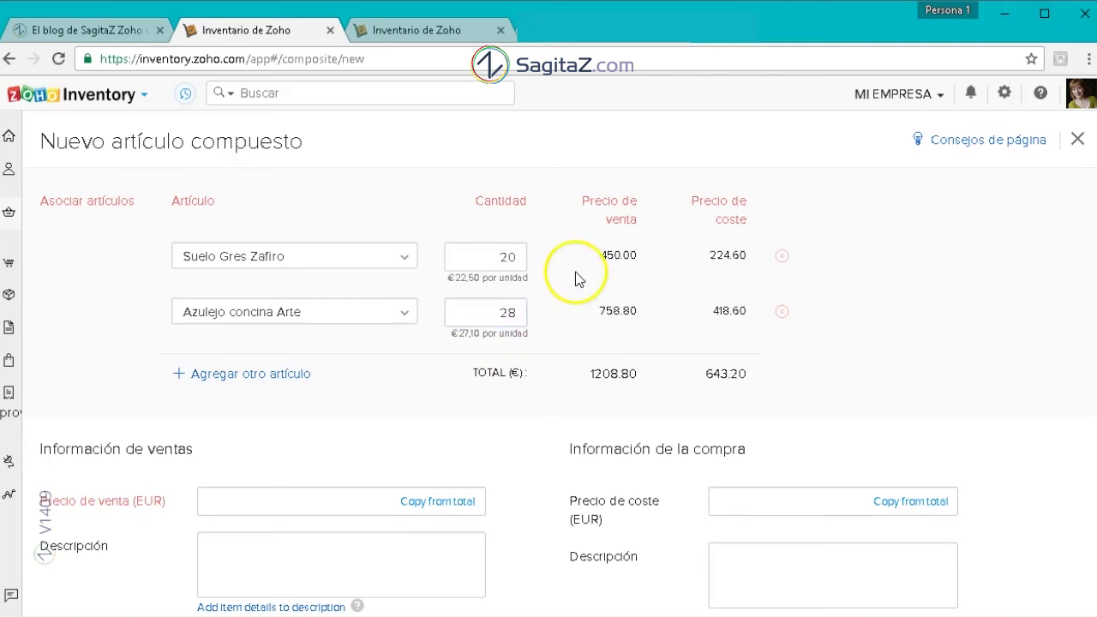
Set the composite item's sales price to 1210 EUR and copy its cost price from the total of the associated items
scroll(320, 379, up, 2)
scroll(194, 460, down, 4)
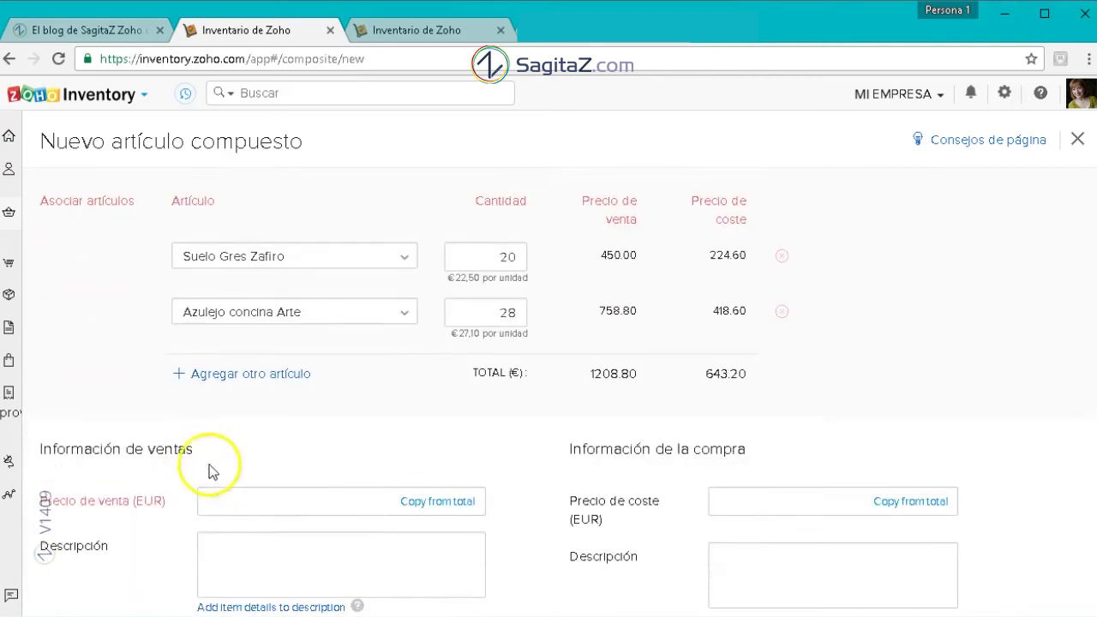
scroll(951, 315, up, 2)
click(443, 503)
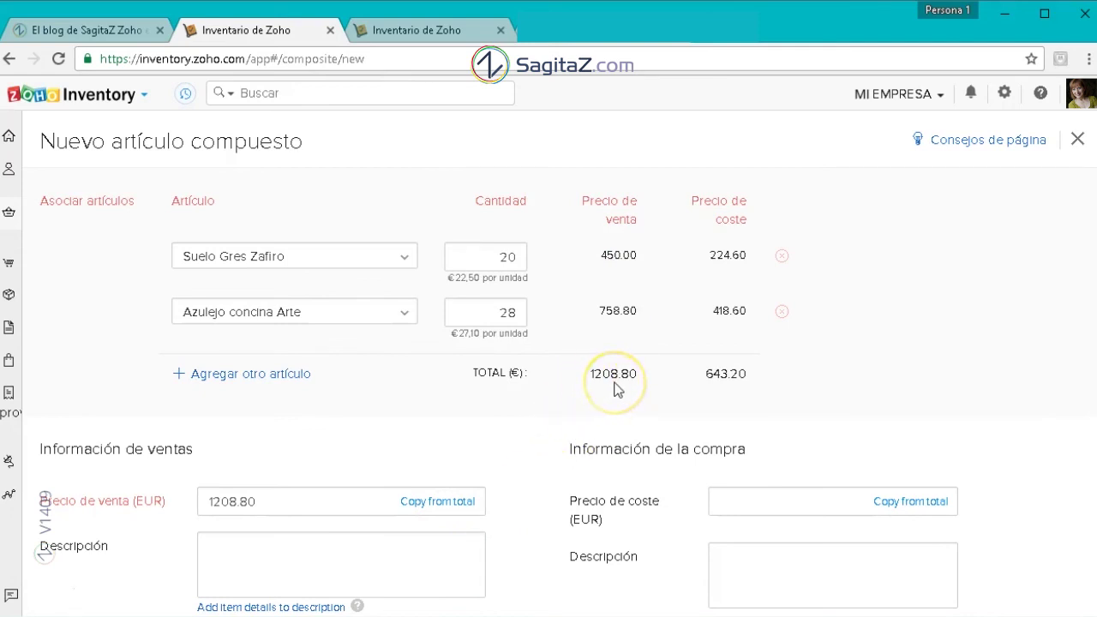
drag(259, 500, 203, 500)
text(1210)
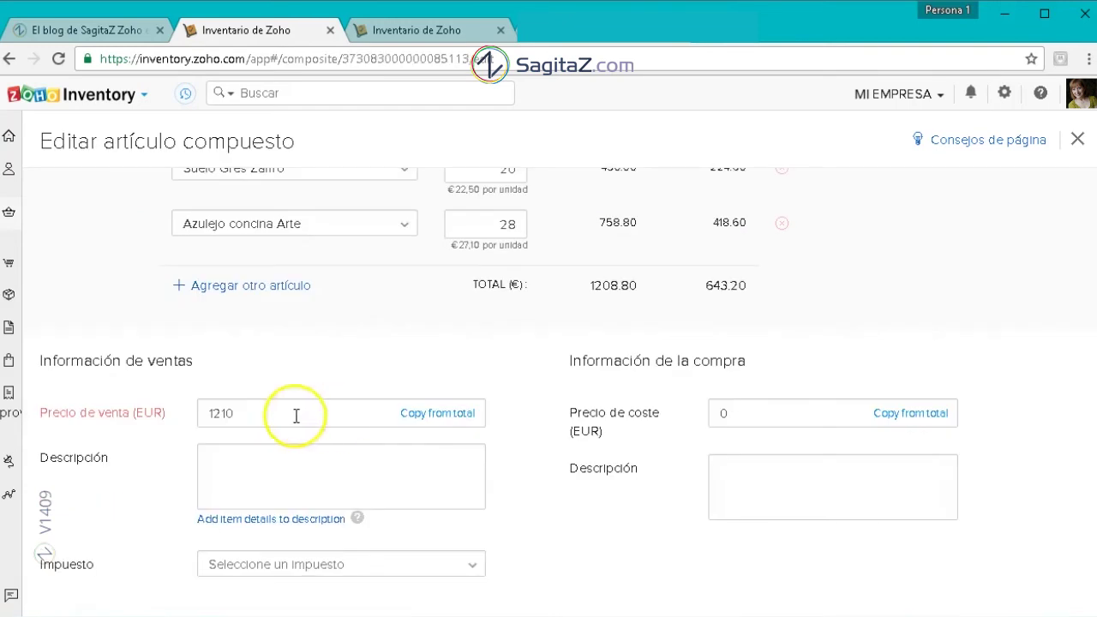
click(906, 415)
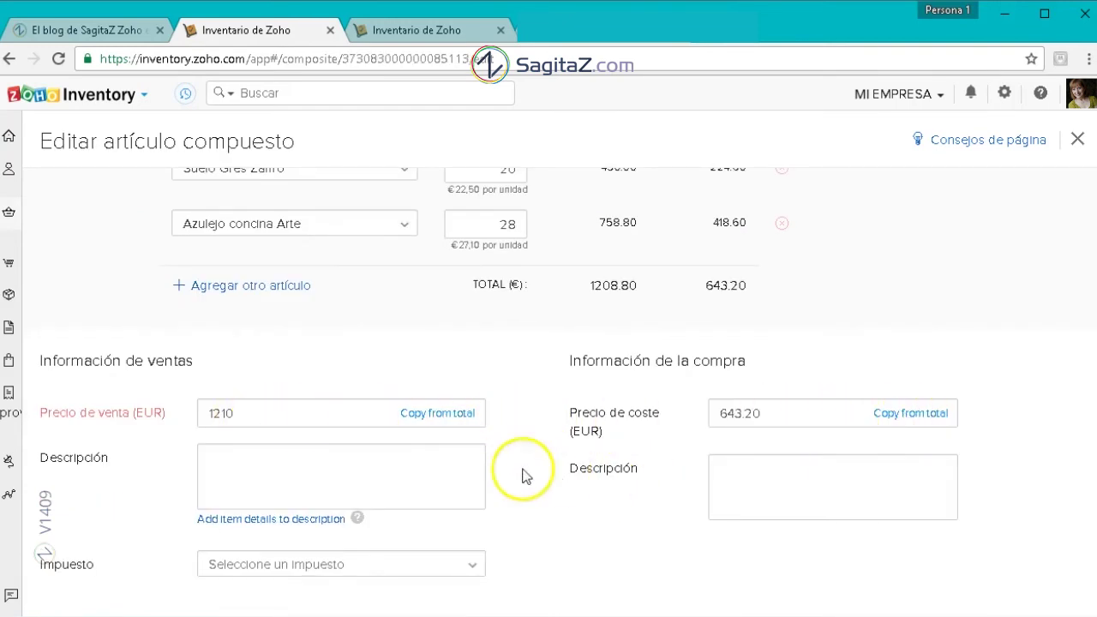
Enter "Cocina Zafiro" plus the associated item details as the sales description and "Zafiro / Arte Cocina" as the purchase description
click(347, 463)
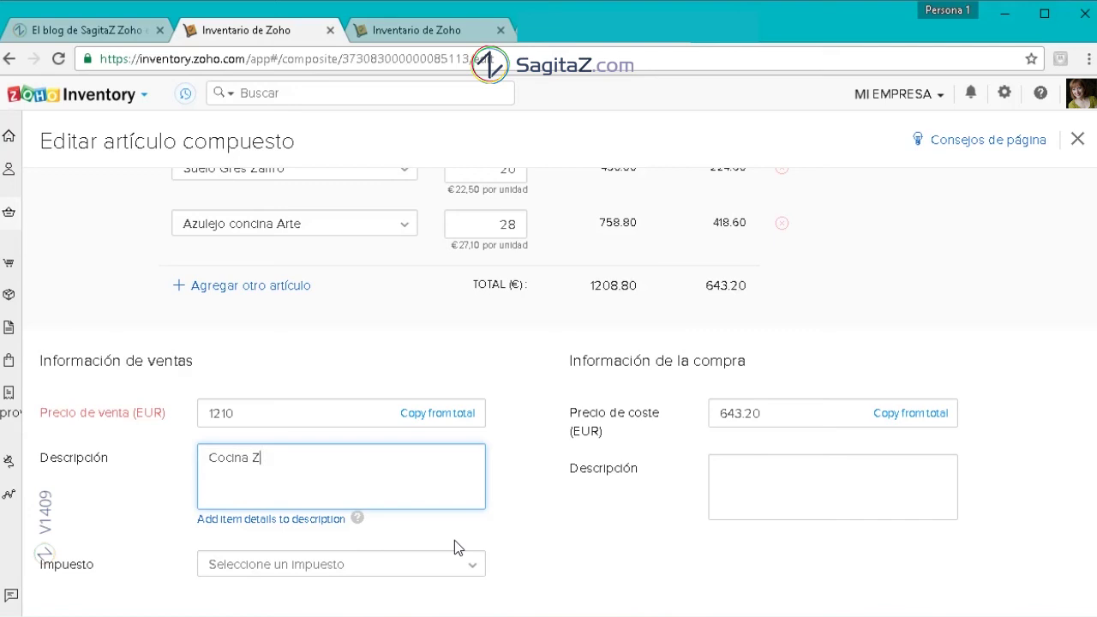
click(282, 520)
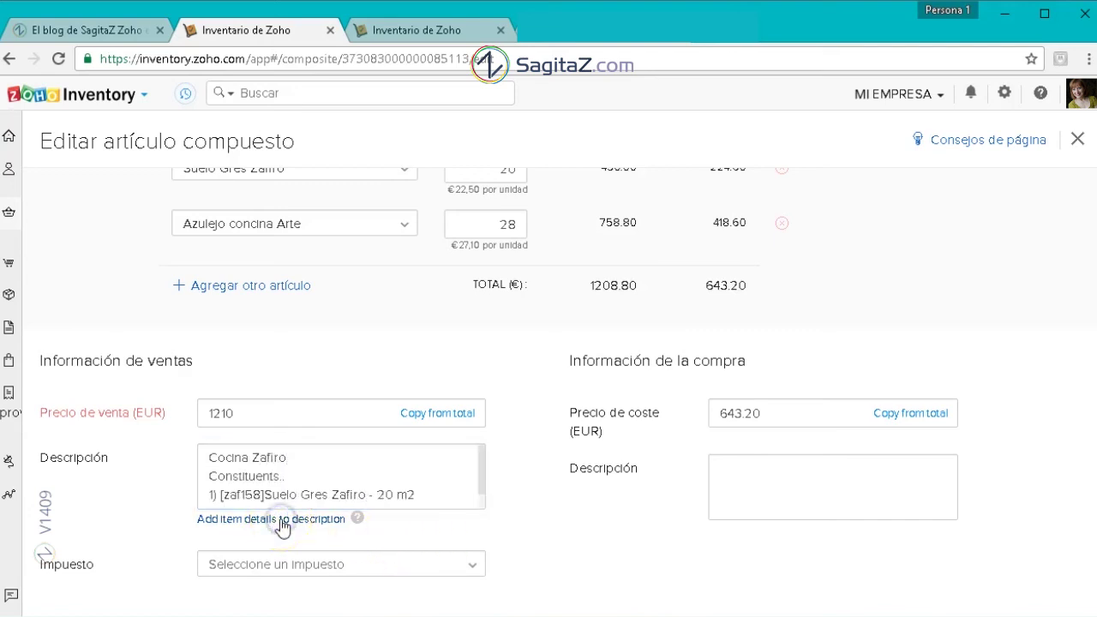
click(765, 476)
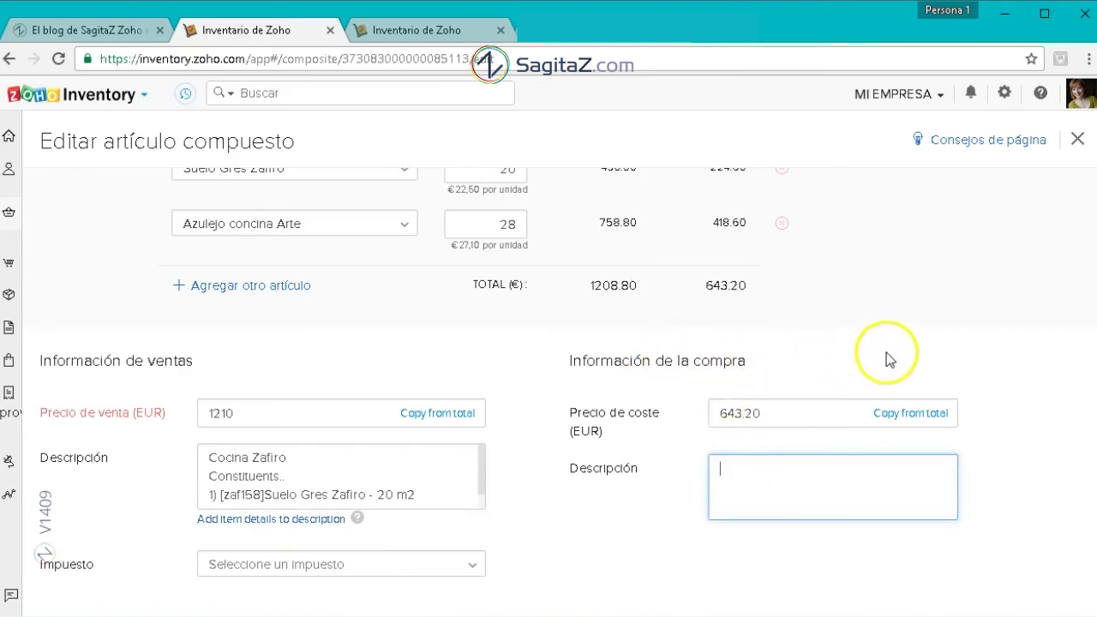
scroll(934, 360, down, 1)
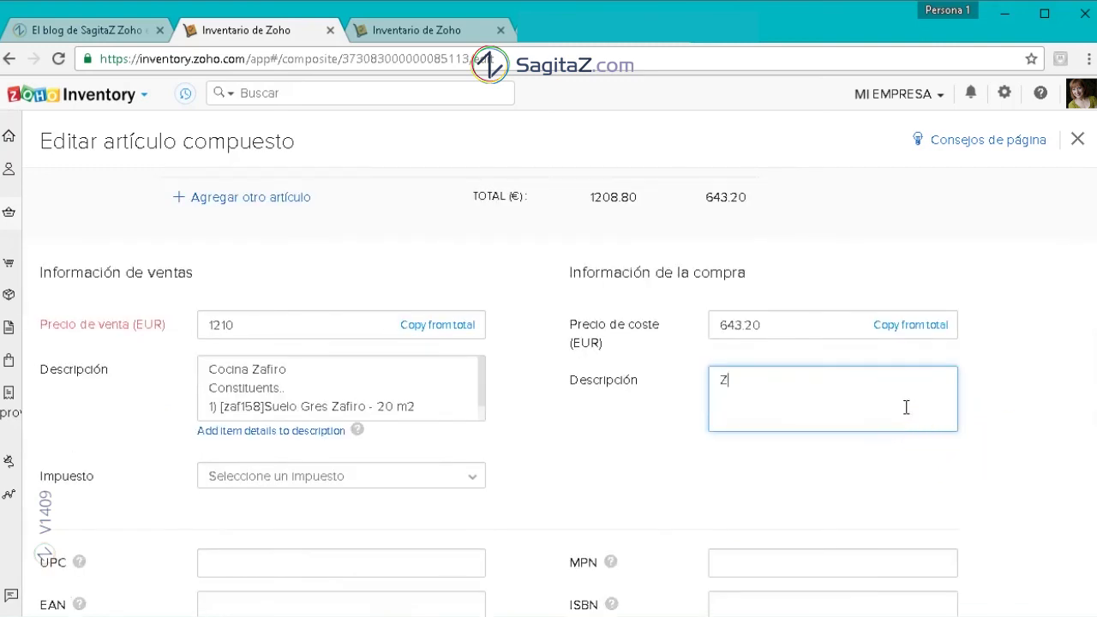
text(/ Arte Cocina)
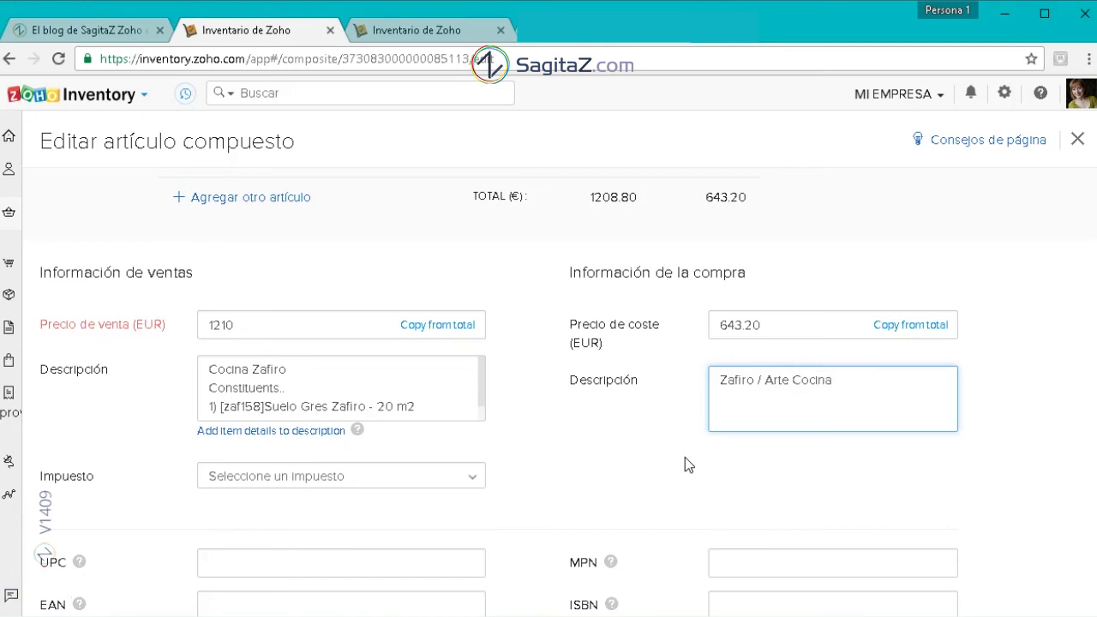
Save the composite item with the color Blanco and Construcciones Ruiz as preferred supplier
scroll(549, 446, down, 2)
click(250, 479)
scroll(152, 493, down, 1)
click(245, 482)
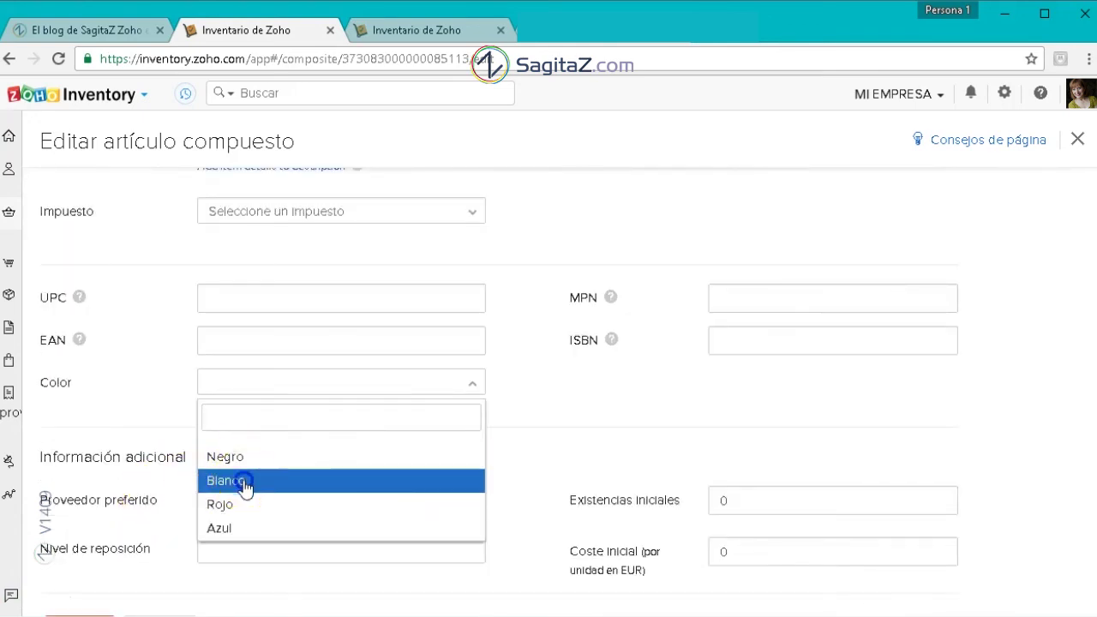
scroll(570, 405, down, 1)
click(242, 413)
click(289, 483)
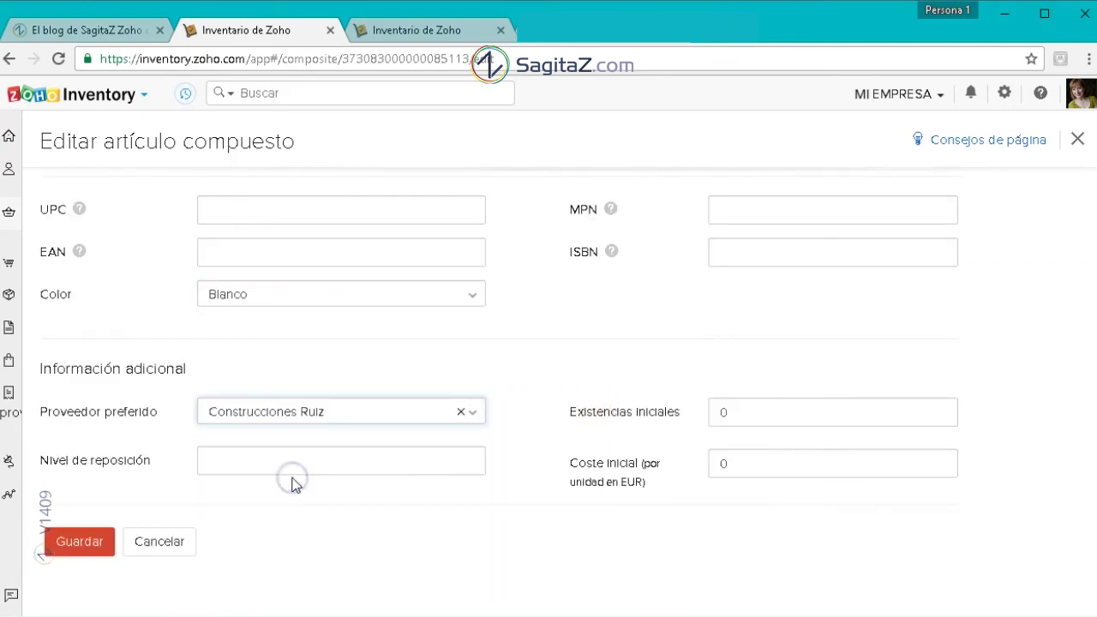
click(79, 542)
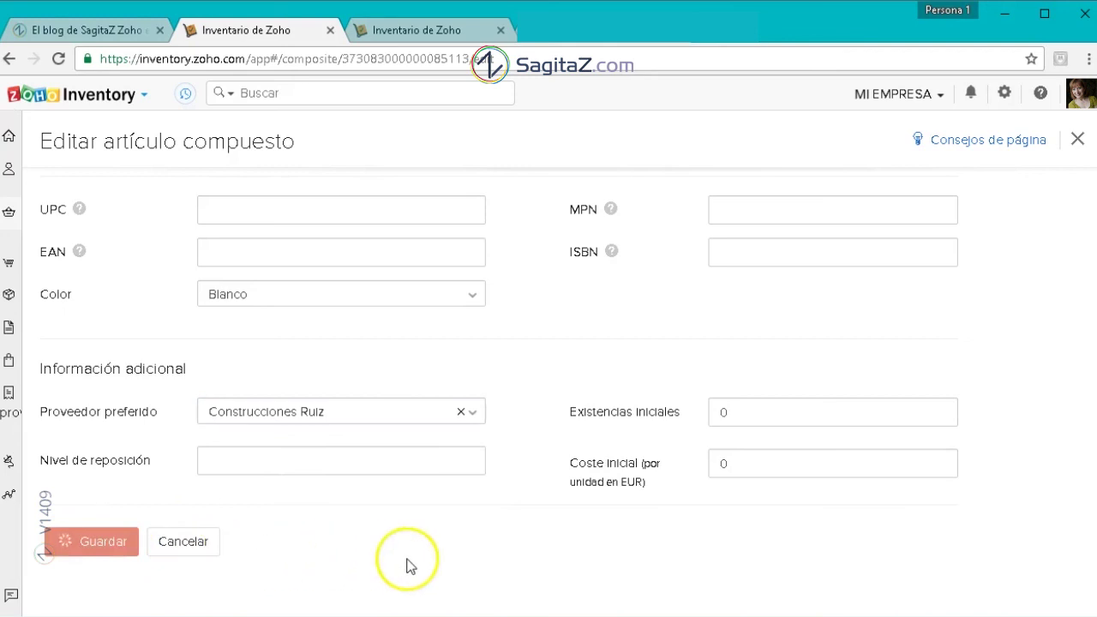